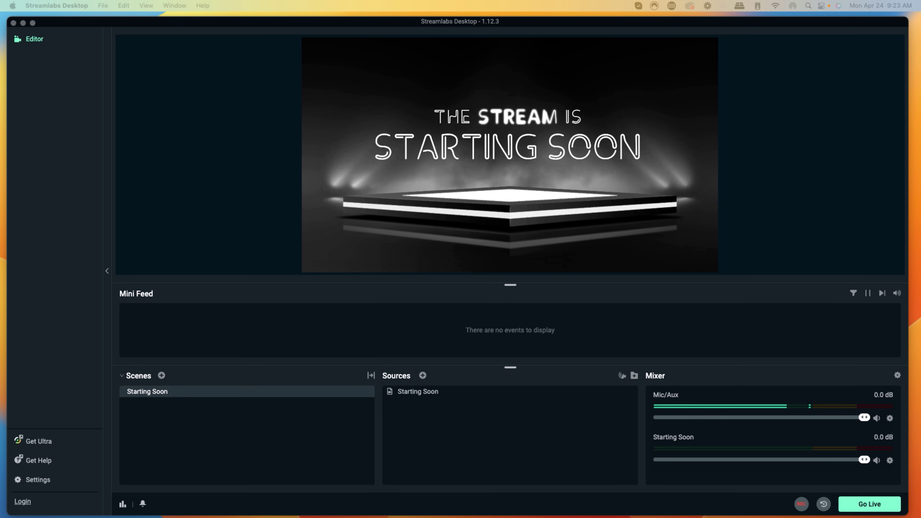
# Return to the countdown timer tool in Chrome and scroll down the form
pyautogui.moveTo(460, 507)
pyautogui.click(569, 500)
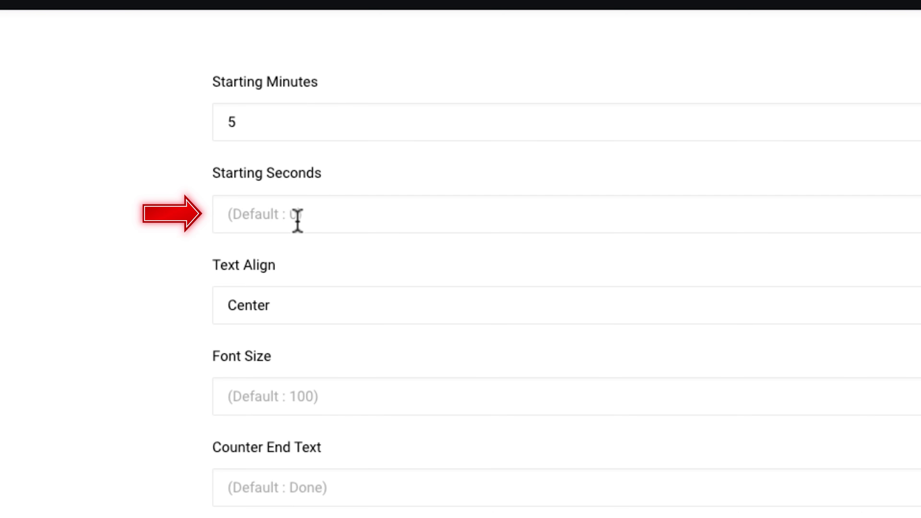
pyautogui.scroll(-2, 294, 218)
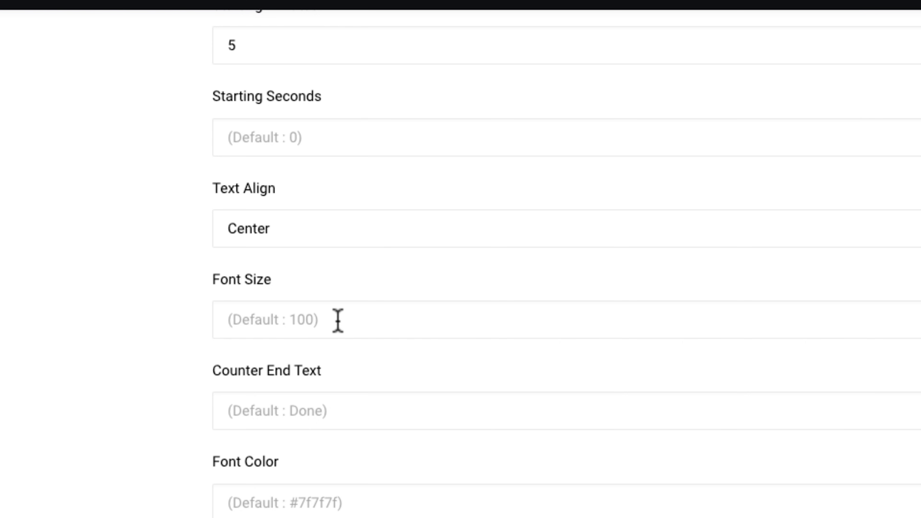
pyautogui.scroll(-3, 337, 320)
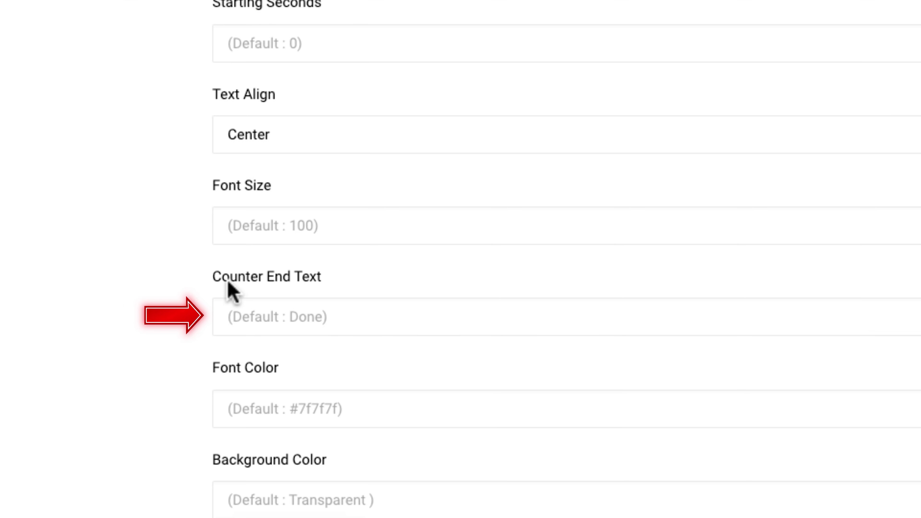
# Set Counter End Text to 'Starting Now' using the autofill suggestion
pyautogui.click(312, 316)
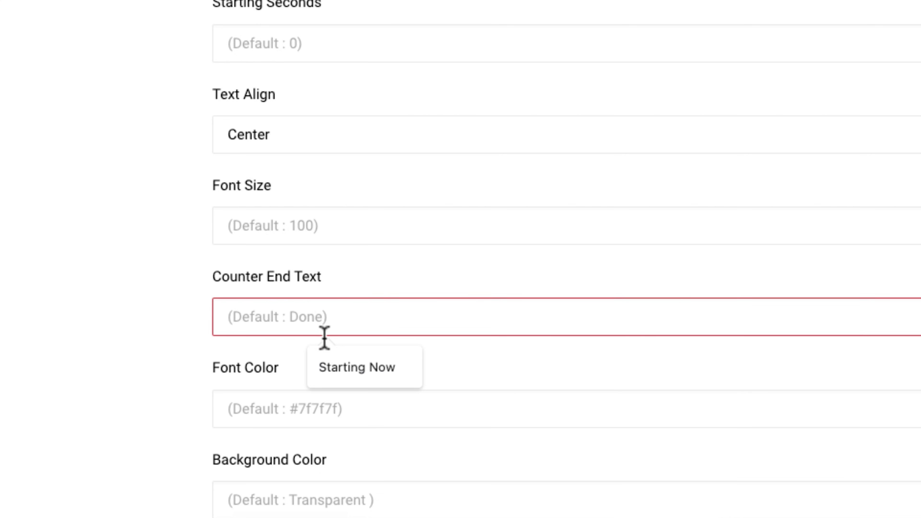
pyautogui.click(356, 368)
pyautogui.click(159, 345)
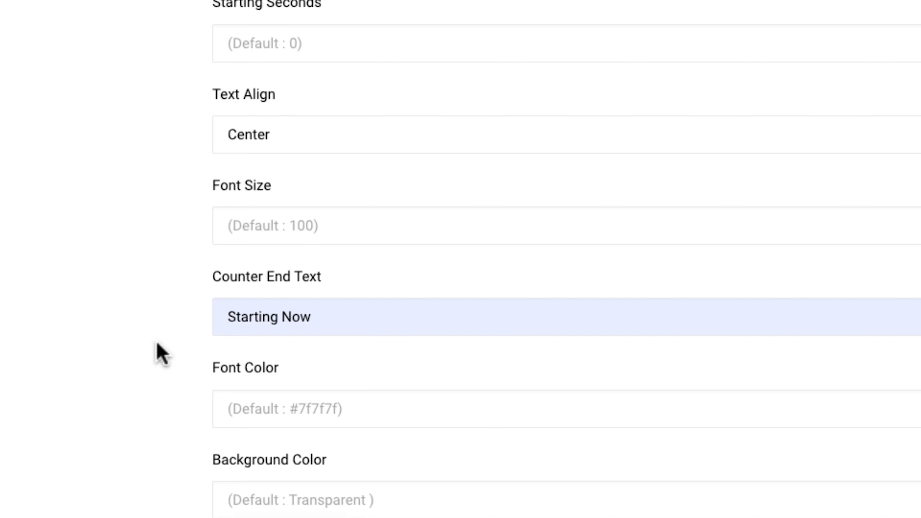
pyautogui.click(280, 409)
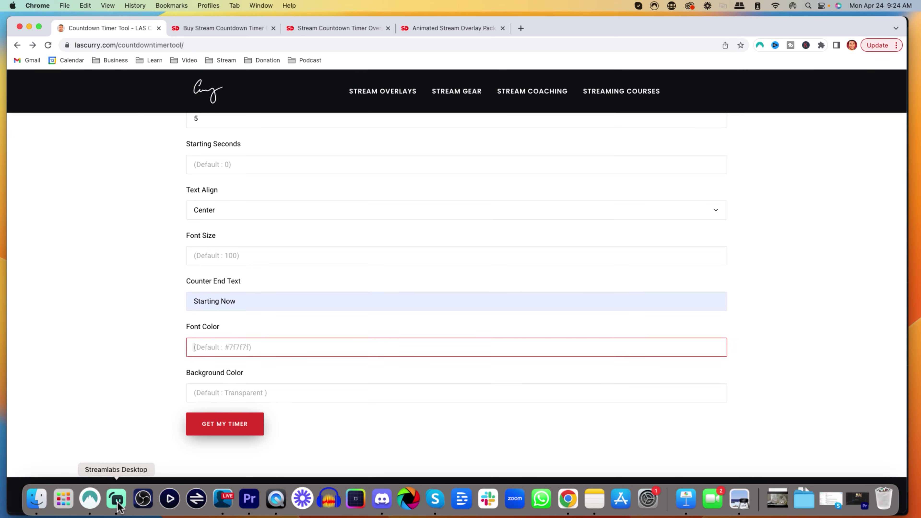
# Enter White as the countdown's Font Color
pyautogui.click(117, 500)
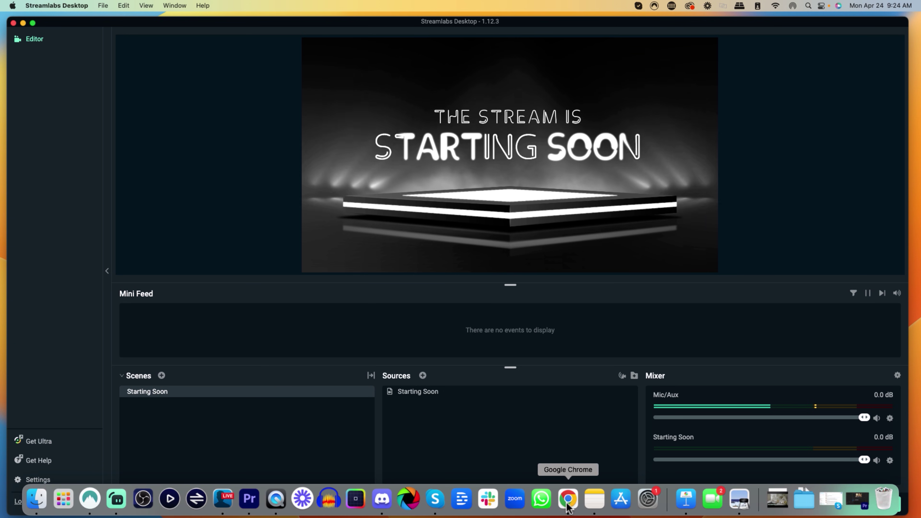
pyautogui.click(568, 503)
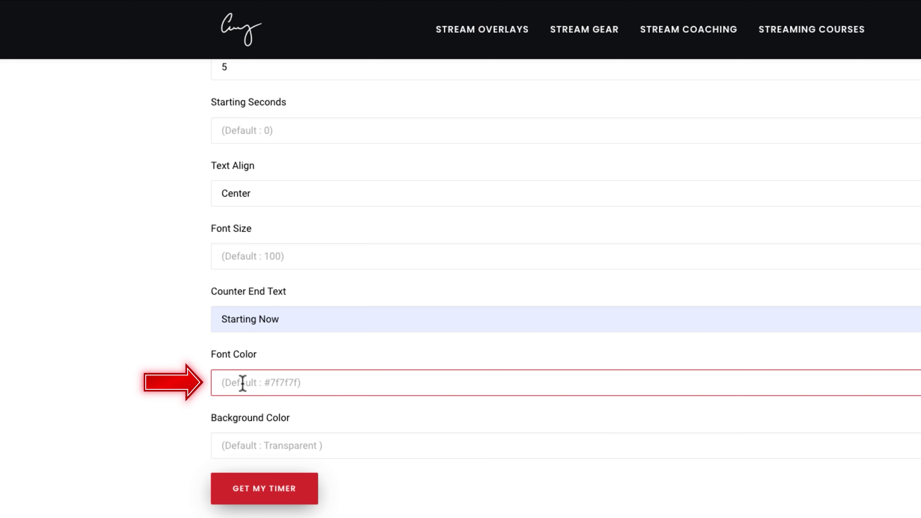
pyautogui.write('ite')
pyautogui.click(159, 395)
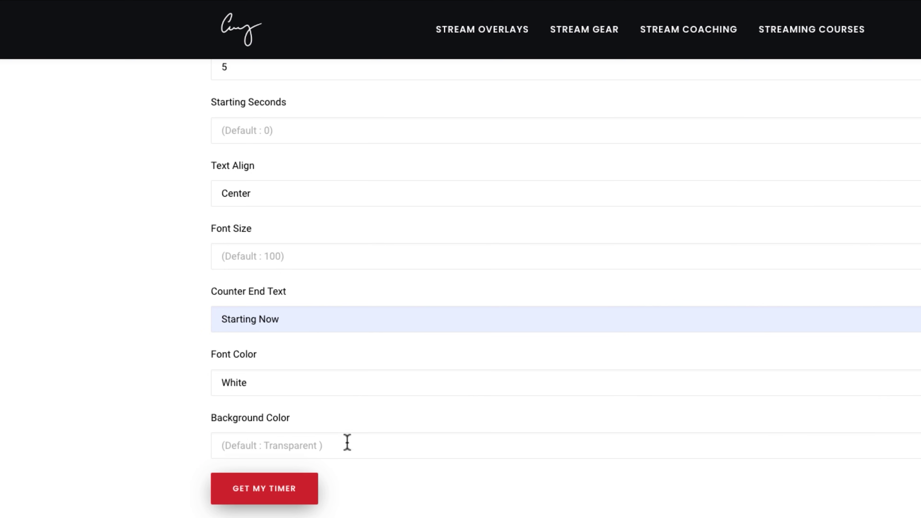
# Generate the timer with GET MY TIMER and copy its page URL from the address bar
pyautogui.click(275, 495)
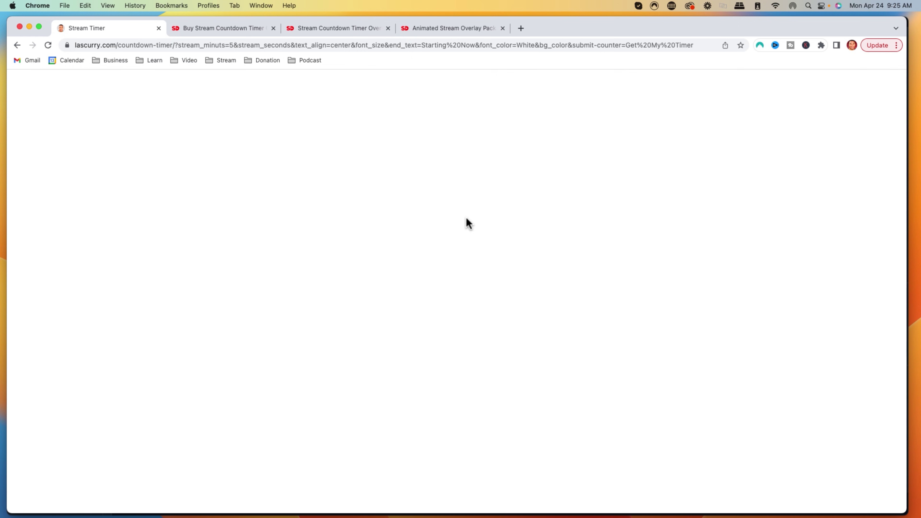
pyautogui.click(186, 46)
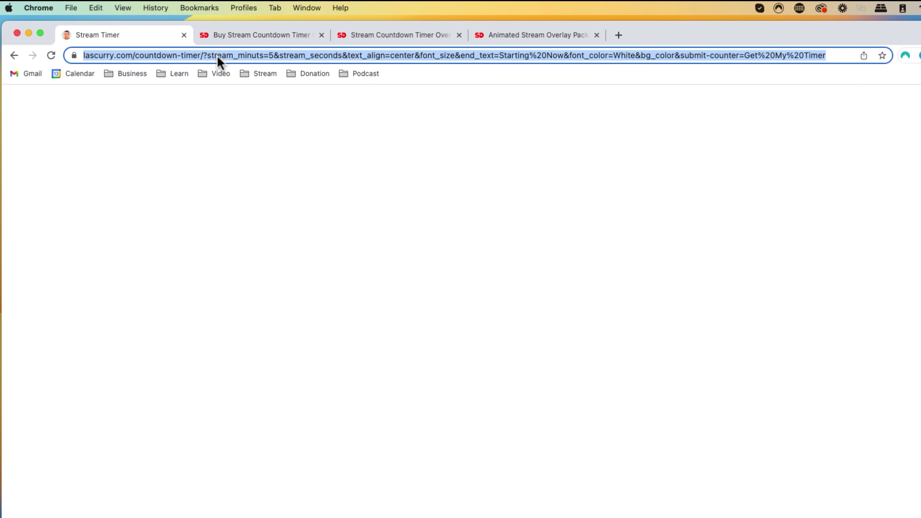
pyautogui.rightClick(188, 44)
pyautogui.click(245, 150)
pyautogui.click(102, 504)
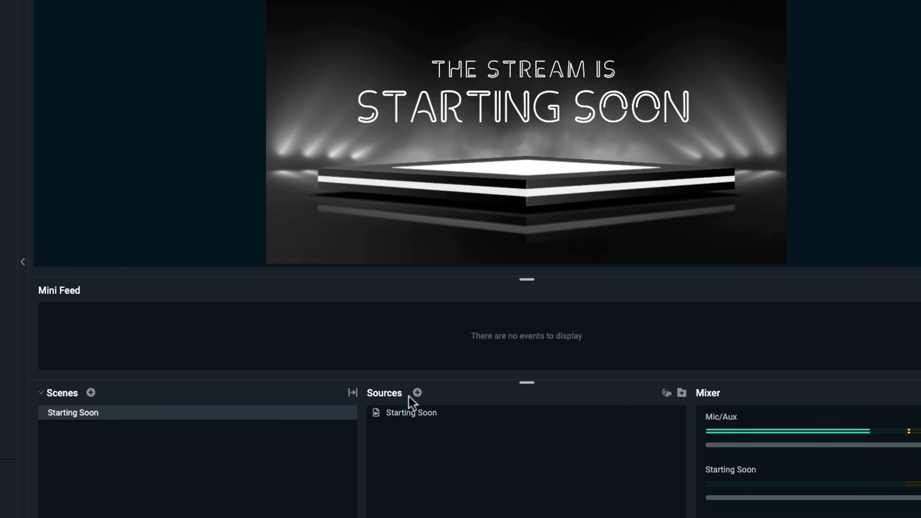
# Add a Browser Source named 'Countdown Timer' using the copied timer URL
pyautogui.click(422, 378)
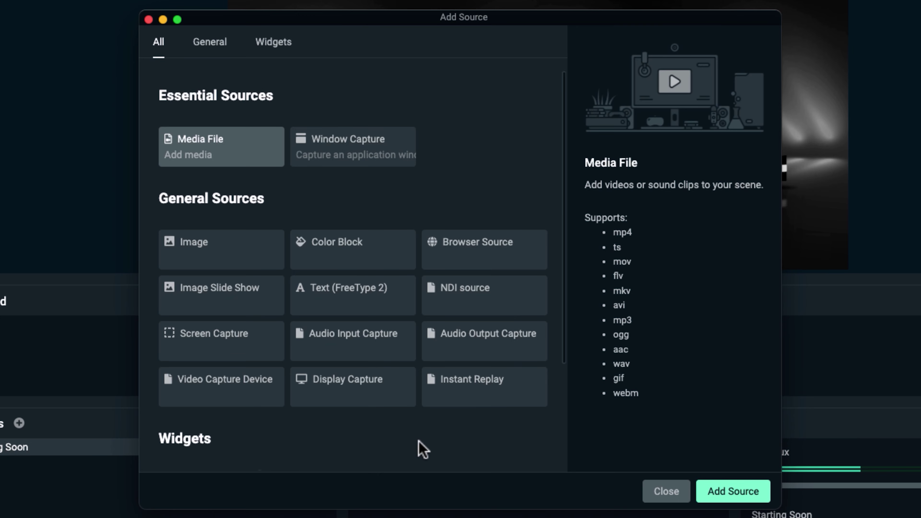
pyautogui.click(512, 259)
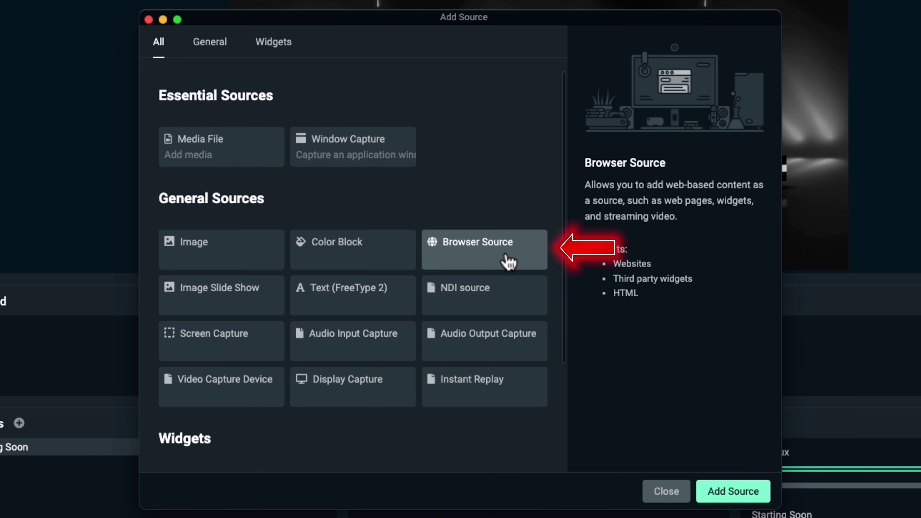
pyautogui.click(733, 491)
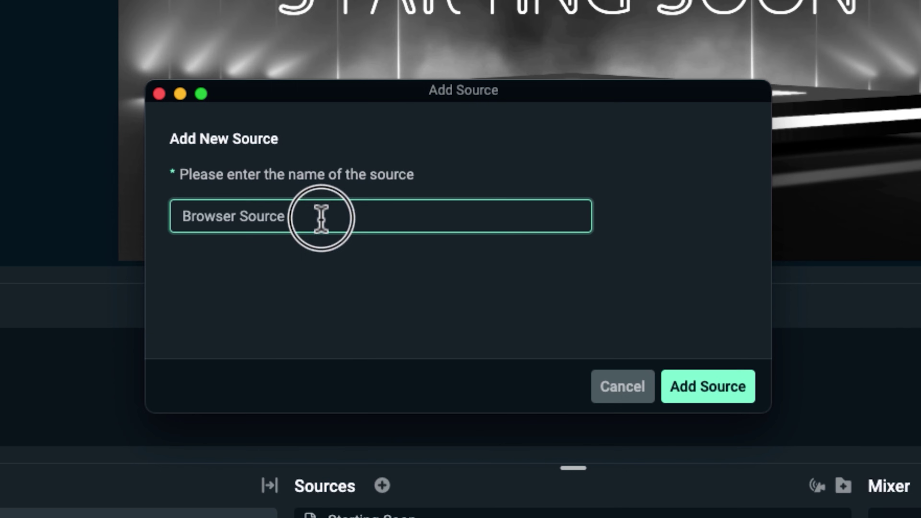
pyautogui.moveTo(318, 142); pyautogui.dragTo(131, 146)
pyautogui.write('Countdown Time')
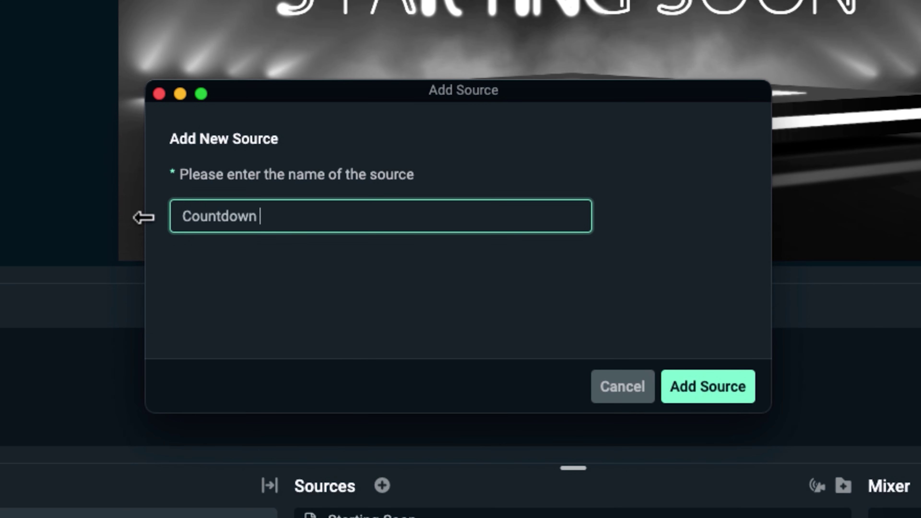
pyautogui.write('r')
pyautogui.click(689, 393)
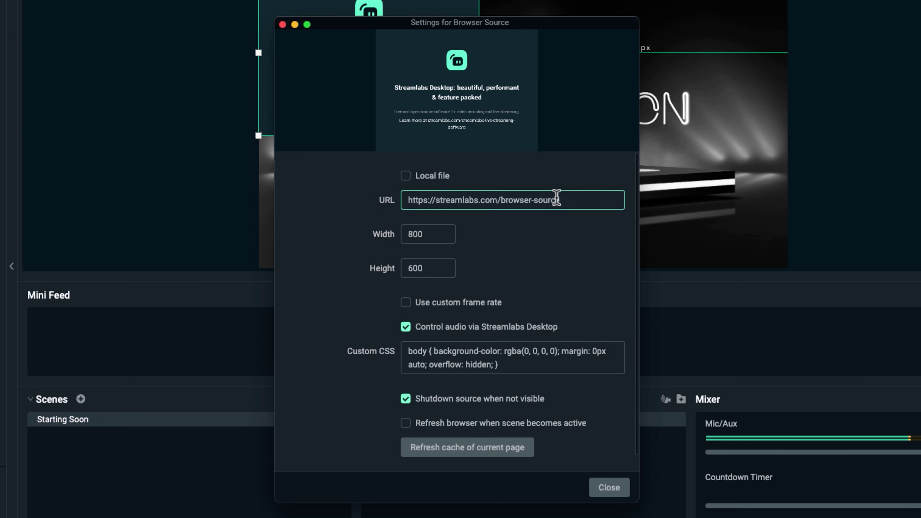
pyautogui.moveTo(558, 200); pyautogui.dragTo(370, 200)
pyautogui.rightClick(428, 200)
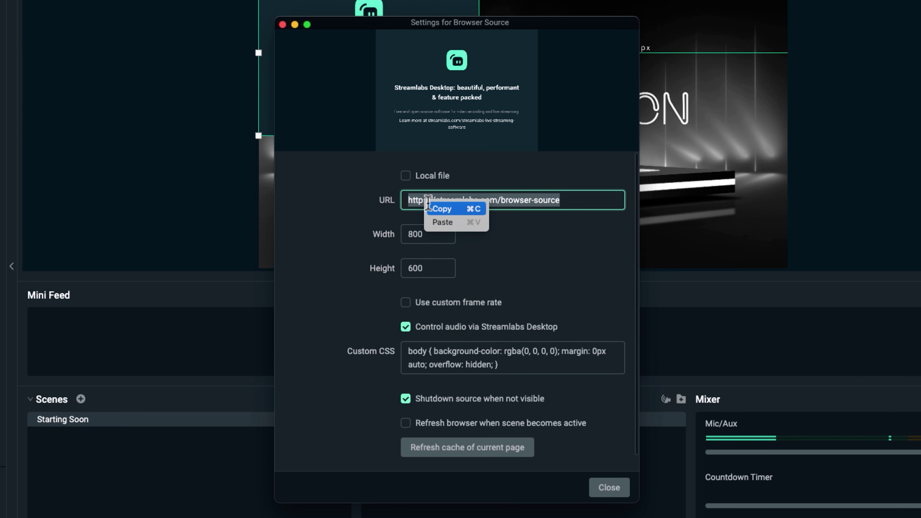
pyautogui.click(442, 222)
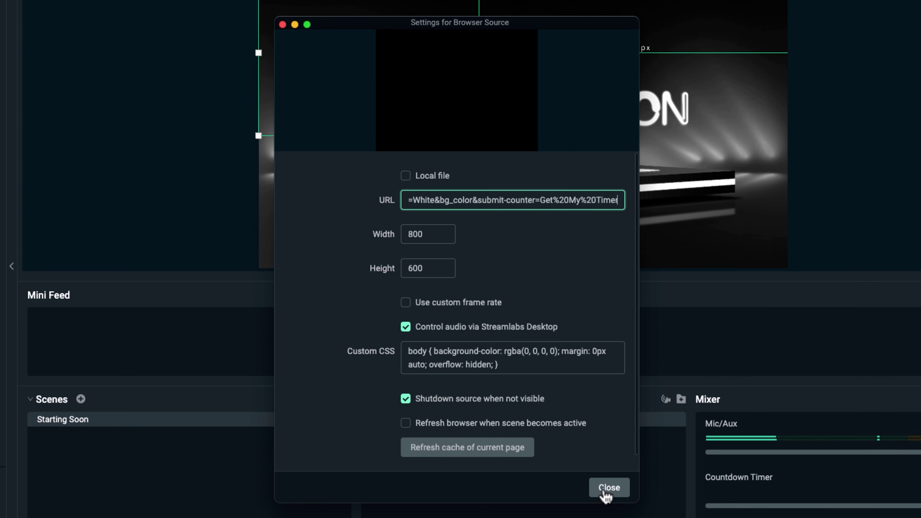
pyautogui.click(605, 490)
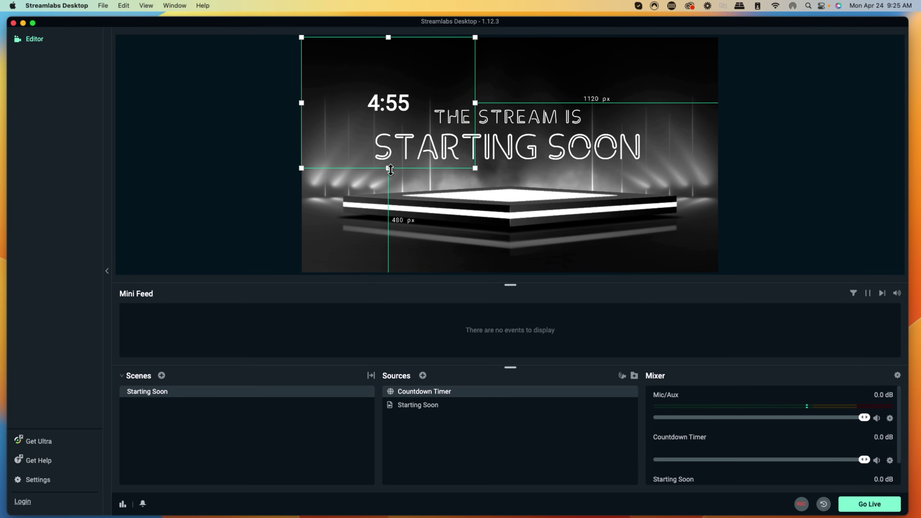
# Crop and enlarge the countdown, centring it above 'The Stream Is Starting Soon' title
pyautogui.moveTo(391, 169); pyautogui.dragTo(390, 121)
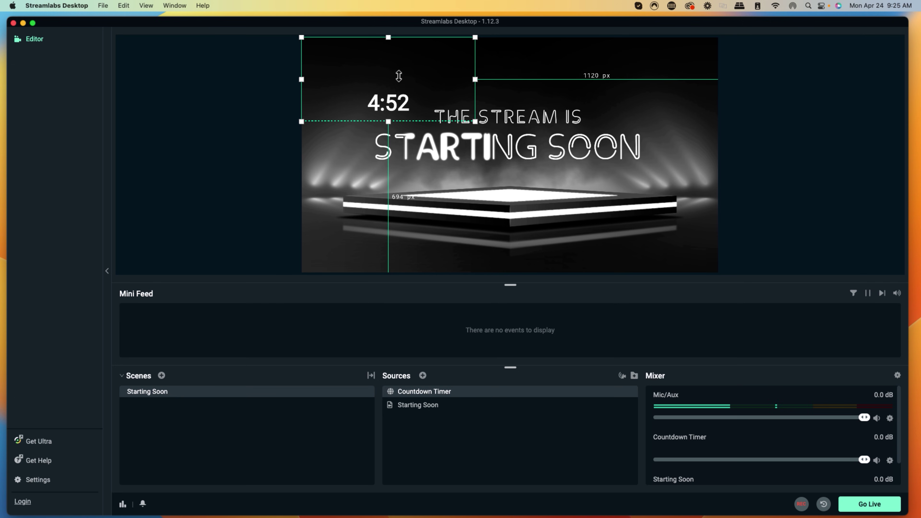
pyautogui.moveTo(388, 36); pyautogui.dragTo(388, 87)
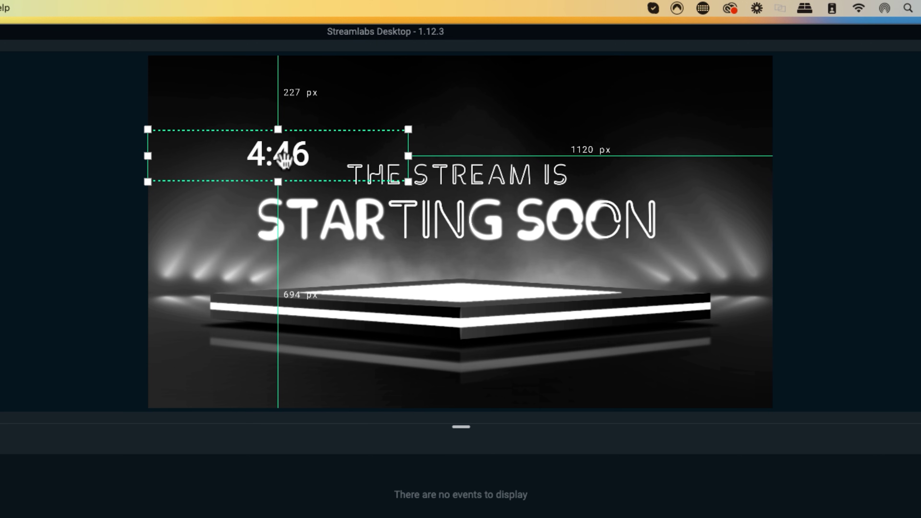
pyautogui.moveTo(408, 181); pyautogui.dragTo(486, 214)
pyautogui.moveTo(357, 181); pyautogui.dragTo(420, 131)
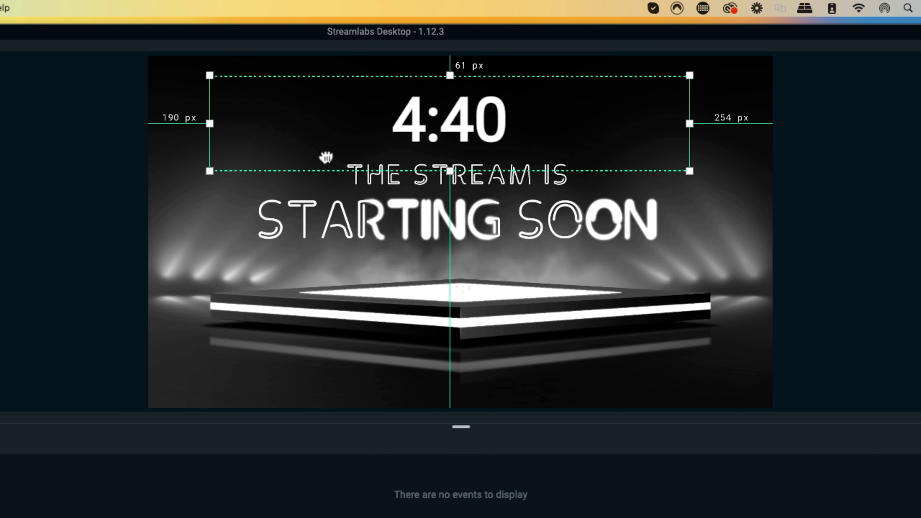
pyautogui.click(114, 210)
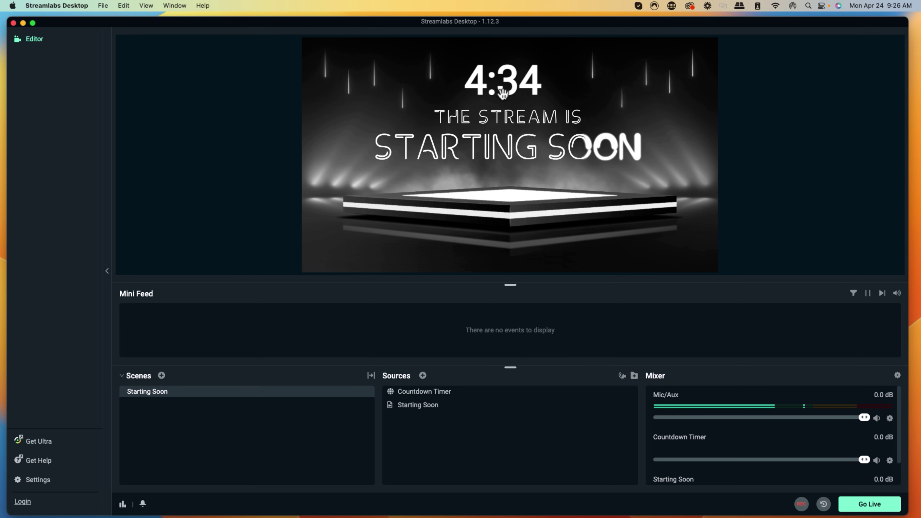
pyautogui.moveTo(354, 395)
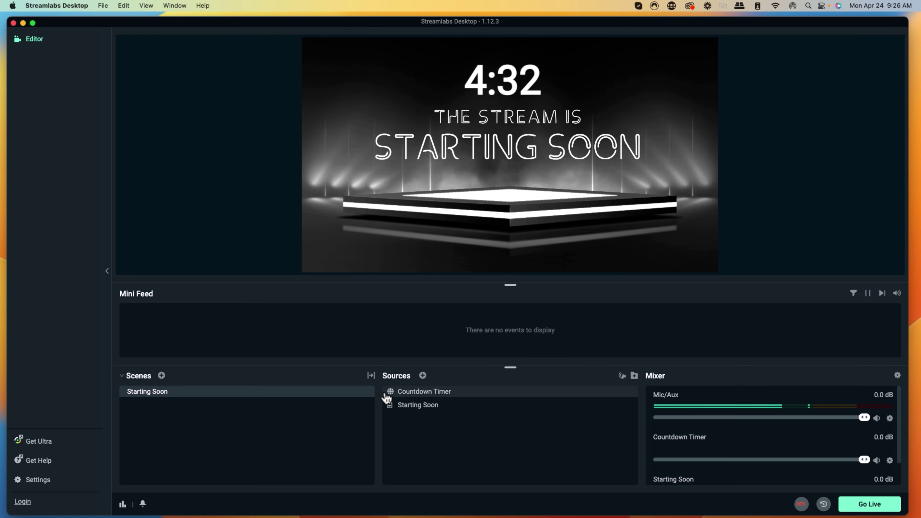
# Look over the Stream Designz 'Shadow' countdown overlay page in Chrome, then return to Streamlabs
pyautogui.moveTo(326, 513)
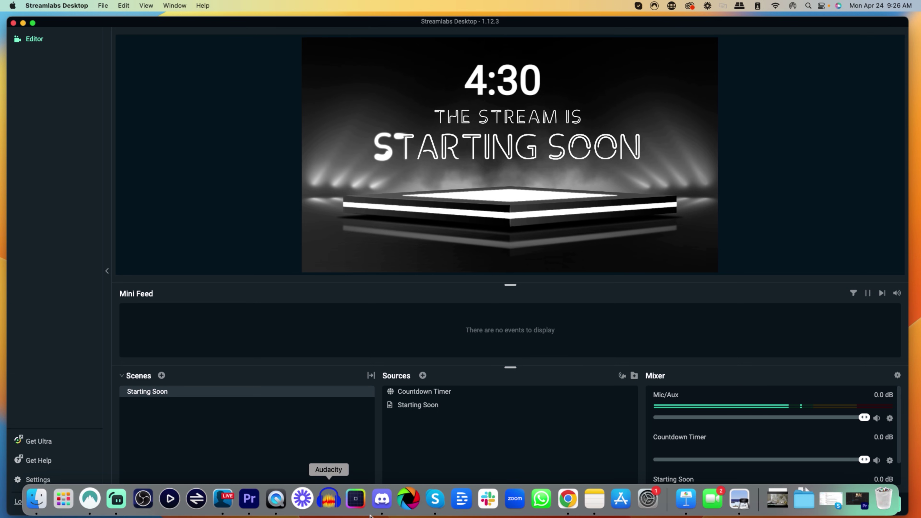
pyautogui.click(568, 499)
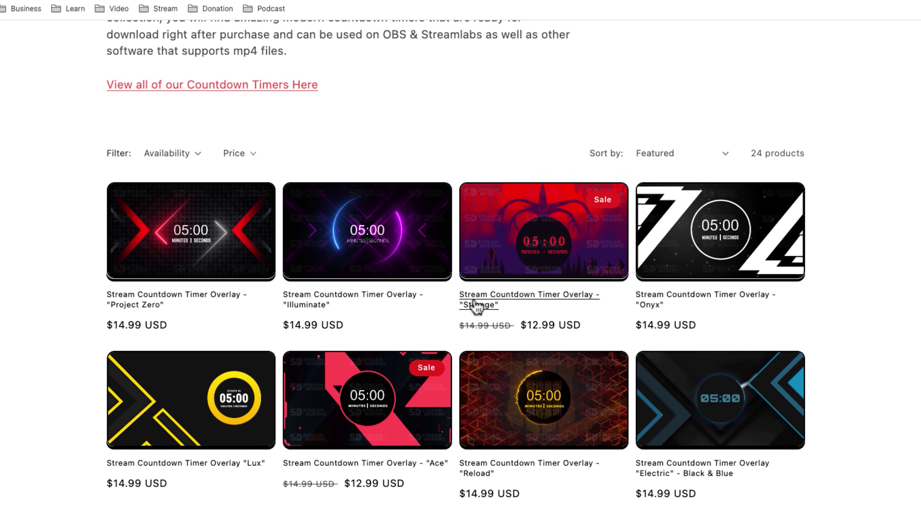
pyautogui.scroll(5, 423, 304)
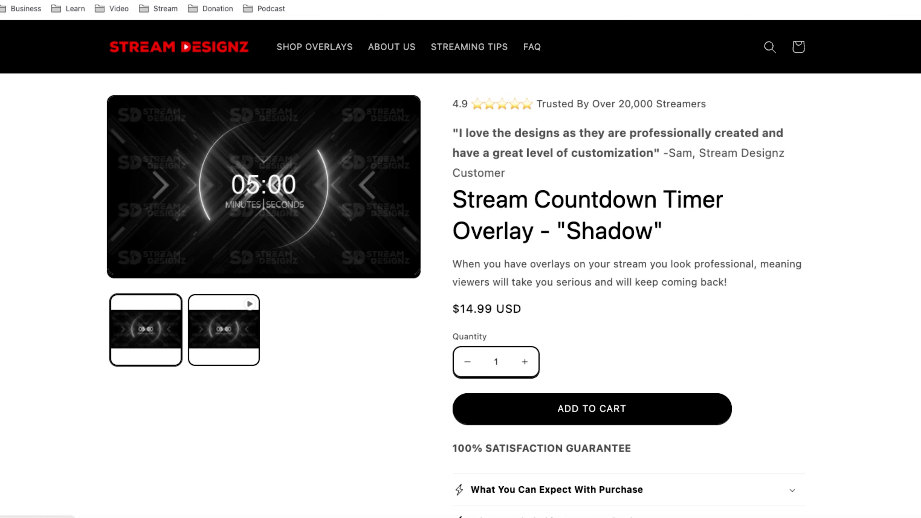
pyautogui.click(107, 500)
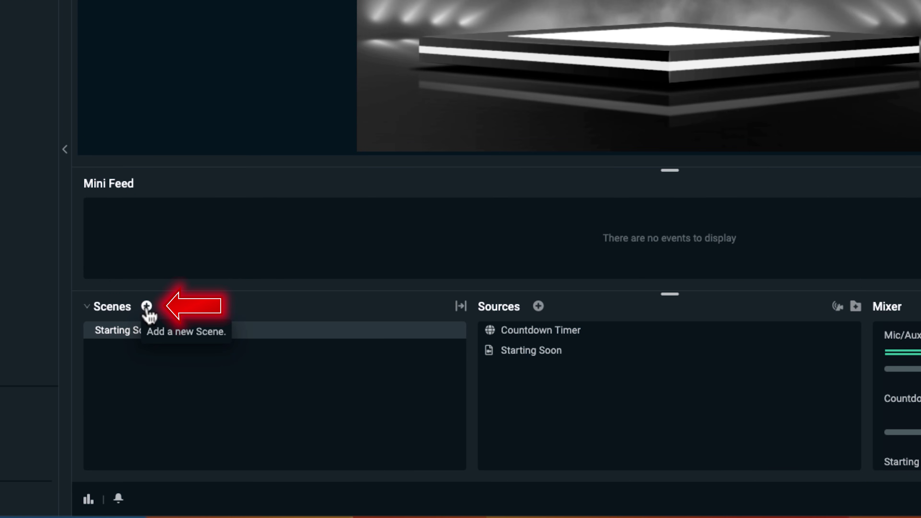
# Add a new scene named 'Countdown Timer' below Starting Soon
pyautogui.click(147, 307)
pyautogui.press('BackSpace')
pyautogui.press('BackSpace')
pyautogui.press('BackSpace')
pyautogui.press('BackSpace')
pyautogui.press('BackSpace')
pyautogui.press('BackSpace')
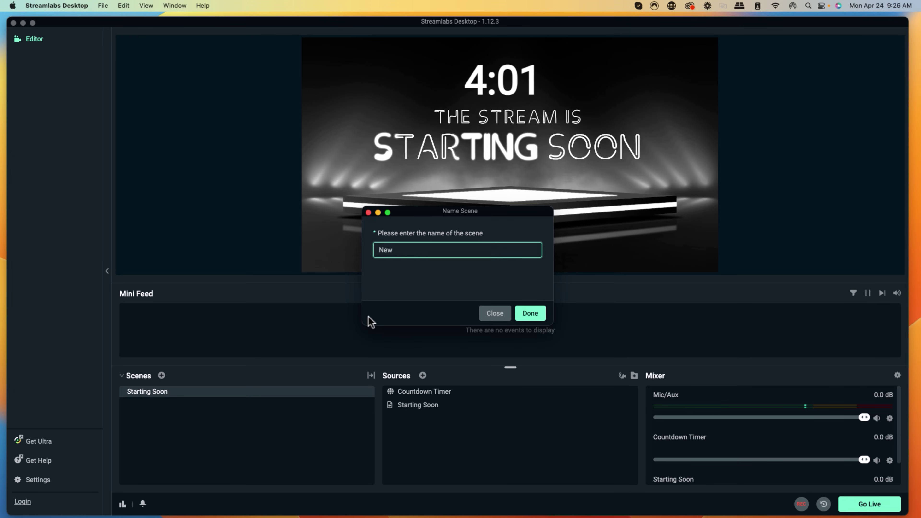
pyautogui.press('BackSpace')
pyautogui.press('BackSpace')
pyautogui.press('BackSpace')
pyautogui.write('Cound')
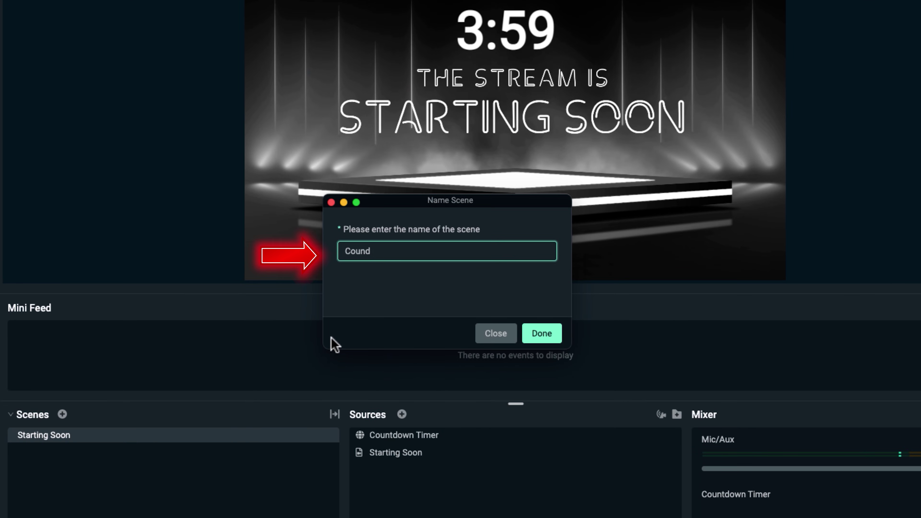
pyautogui.press('BackSpace')
pyautogui.write('tdown Timer')
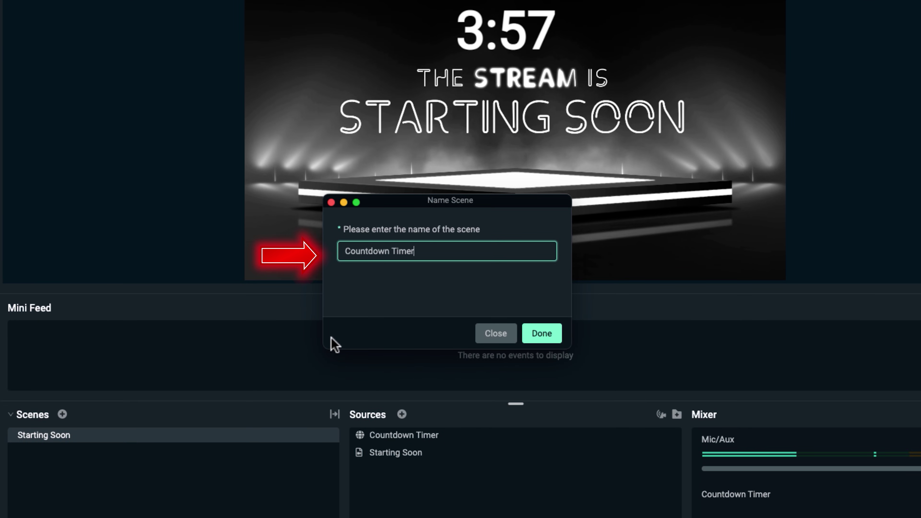
pyautogui.click(540, 336)
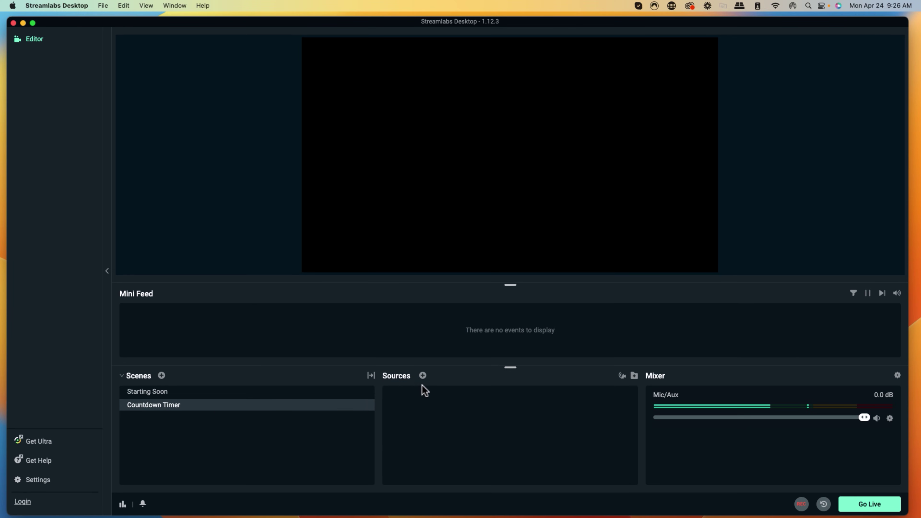
# Add a new Media File source named 'Timer' to the Countdown Timer scene
pyautogui.click(423, 376)
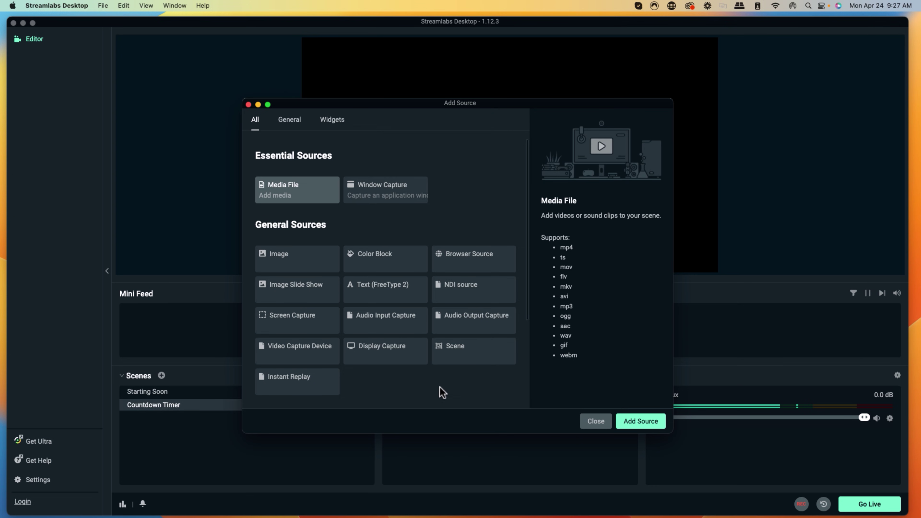
pyautogui.click(290, 188)
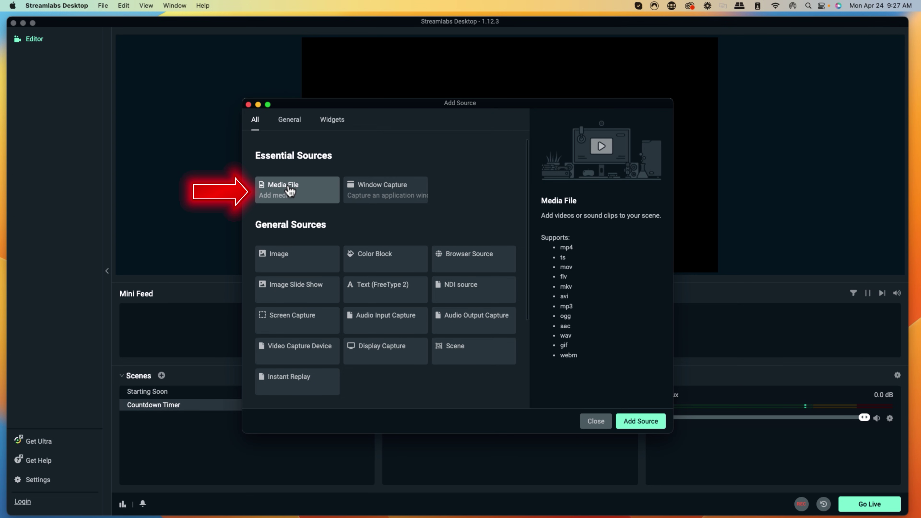
pyautogui.click(629, 422)
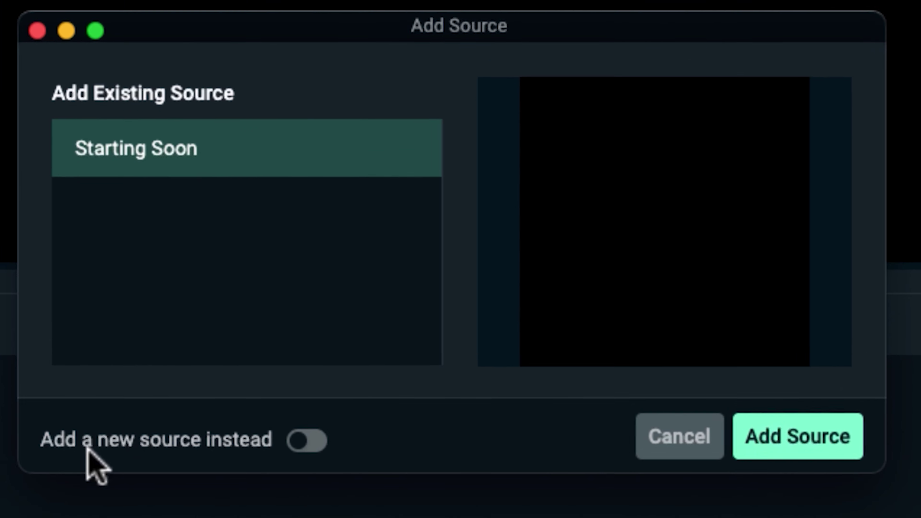
pyautogui.click(360, 385)
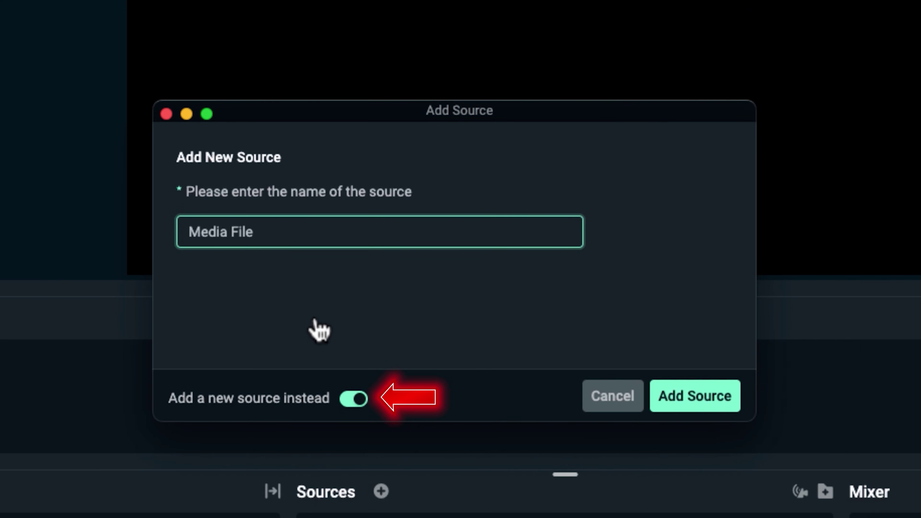
pyautogui.moveTo(195, 197); pyautogui.dragTo(40, 195)
pyautogui.write('Timer')
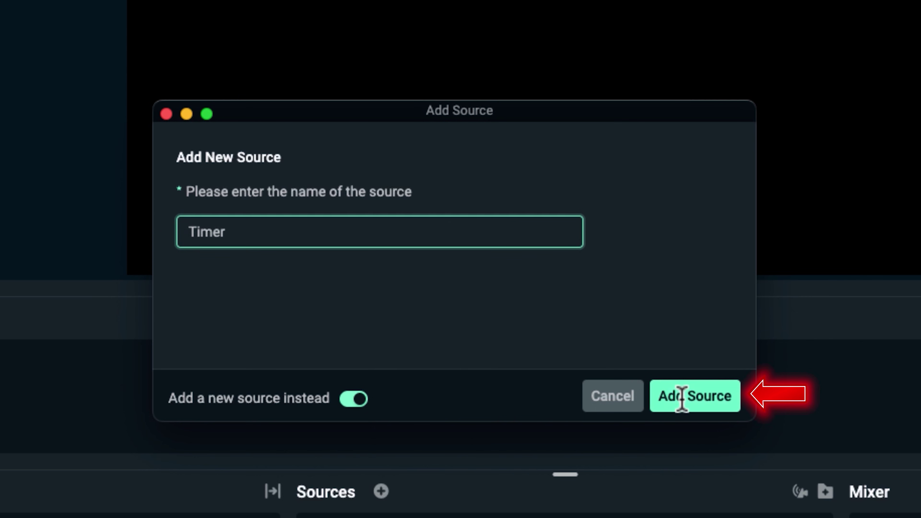
pyautogui.click(683, 396)
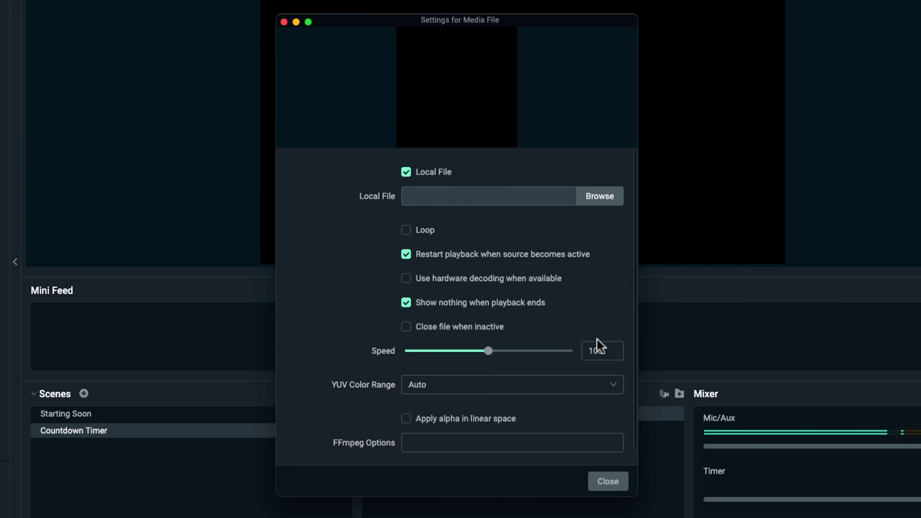
# Load the mp4 from the Desktop's 5 Minute Countdown folder into the Timer source
pyautogui.click(598, 197)
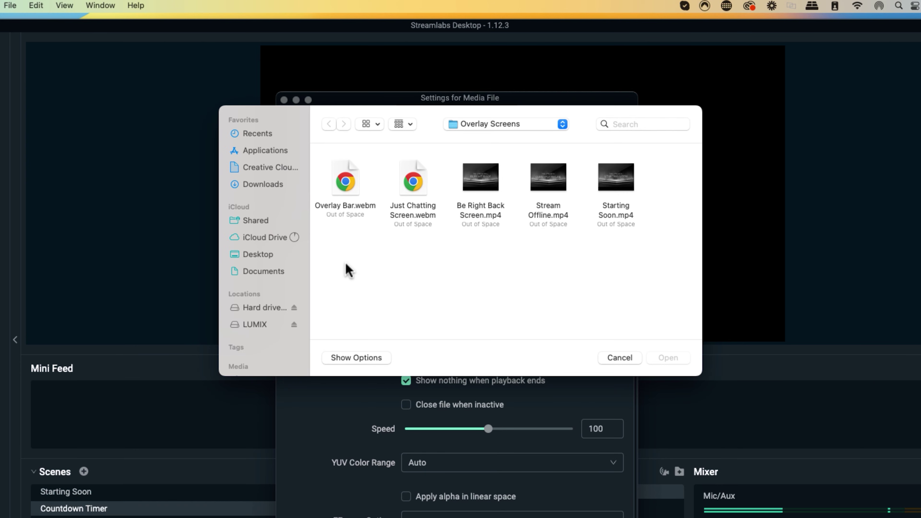
pyautogui.click(254, 255)
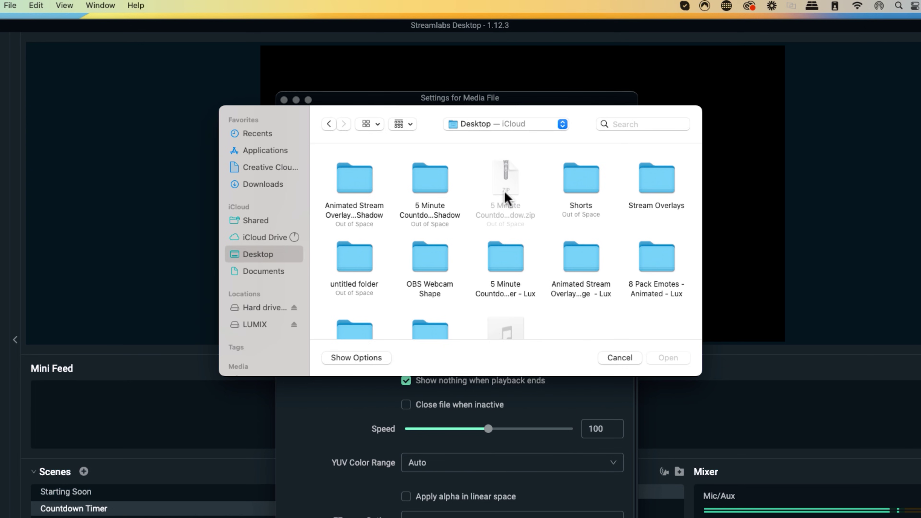
pyautogui.doubleClick(429, 185)
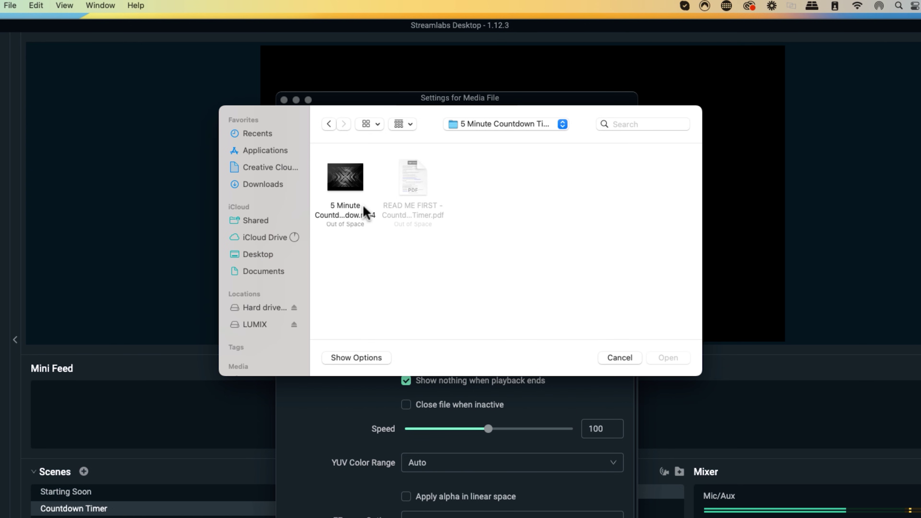
pyautogui.click(354, 206)
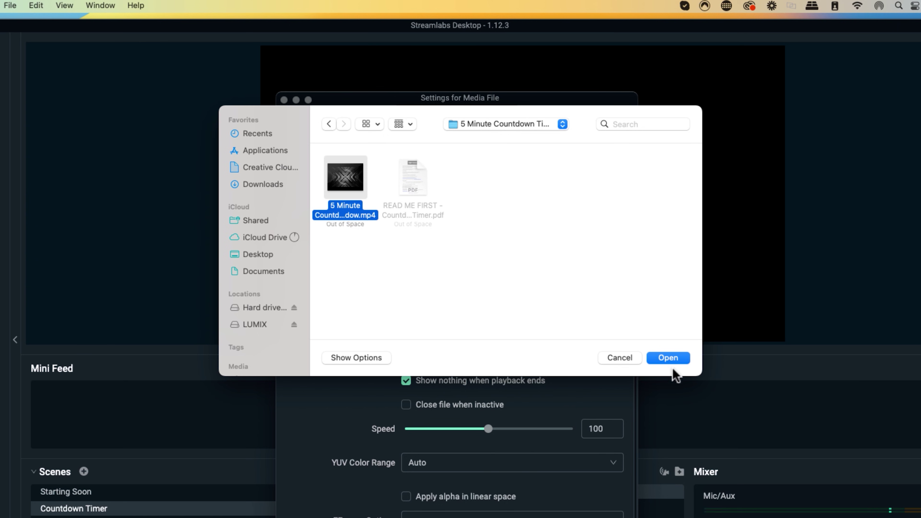
pyautogui.click(668, 358)
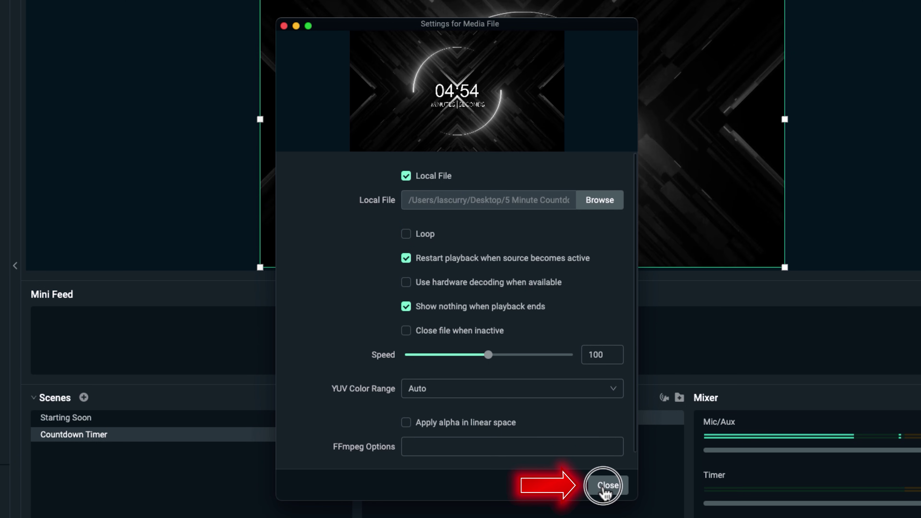
pyautogui.click(608, 485)
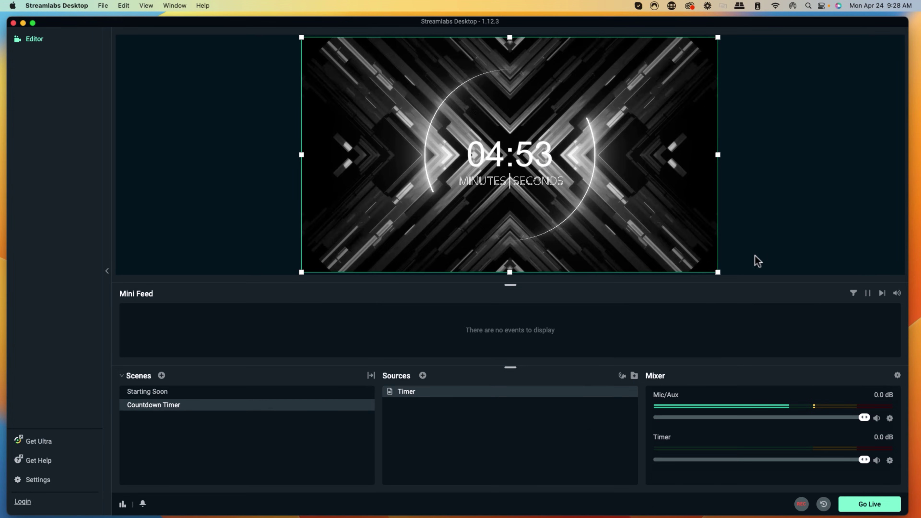
# Deselect the Timer source and switch back to the Starting Soon scene
pyautogui.click(758, 261)
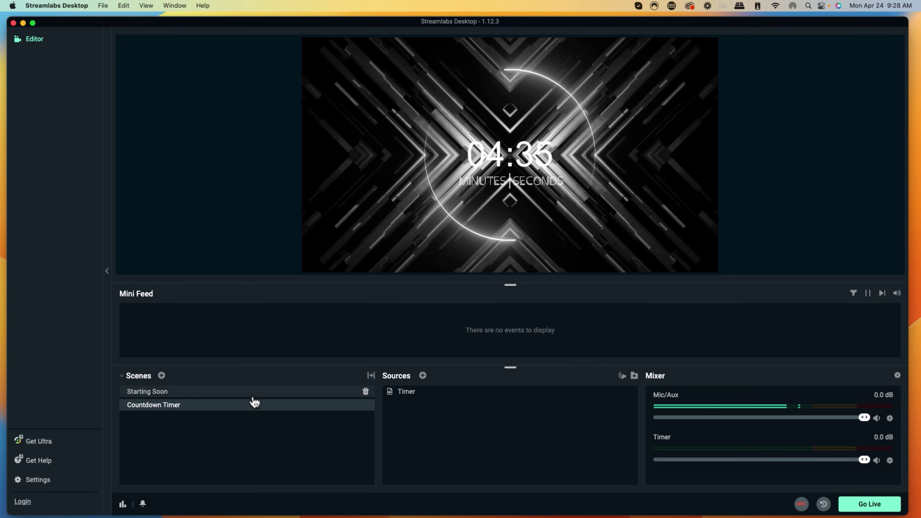
pyautogui.click(249, 392)
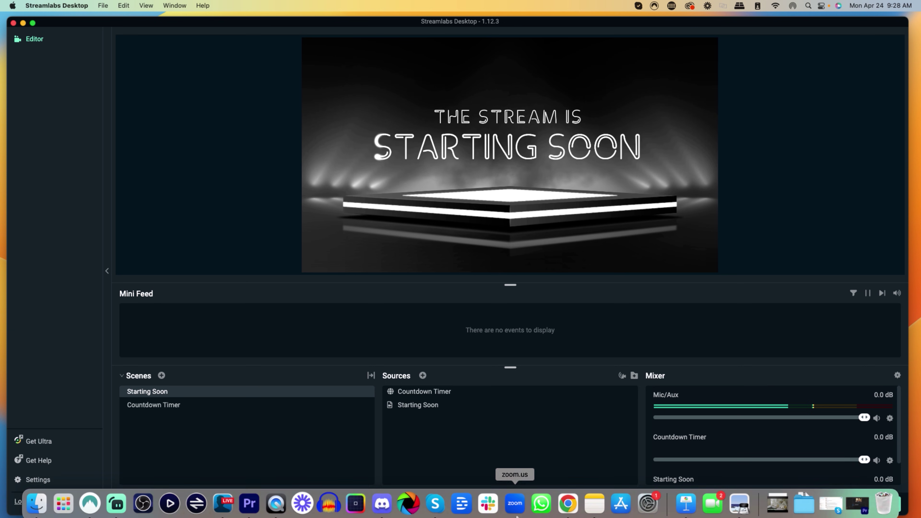
# Return to Chrome's Stream Designz 'Shadow' overlay page ($34.99) and enlarge its preview image
pyautogui.click(569, 501)
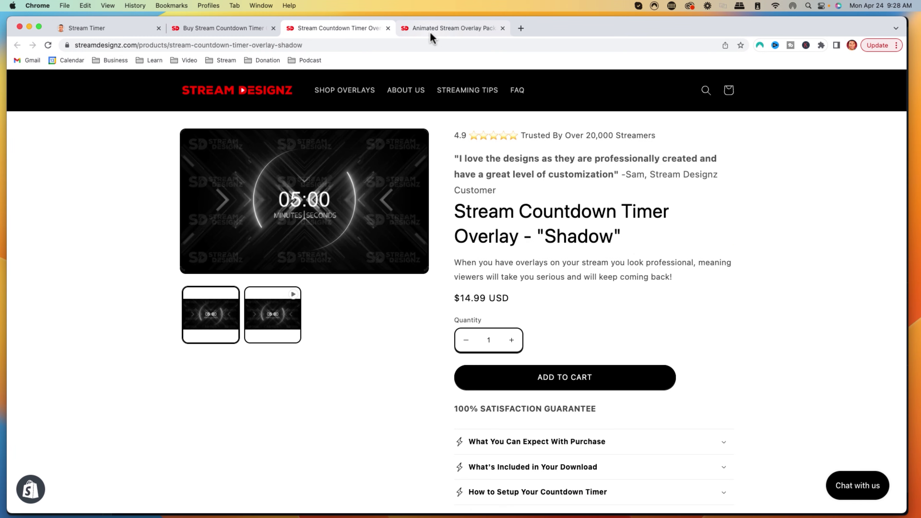
pyautogui.click(431, 29)
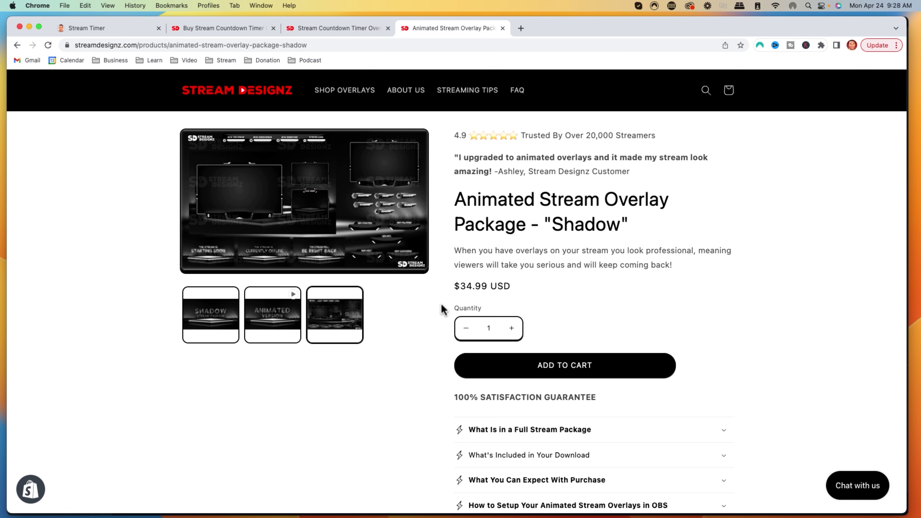
pyautogui.click(333, 240)
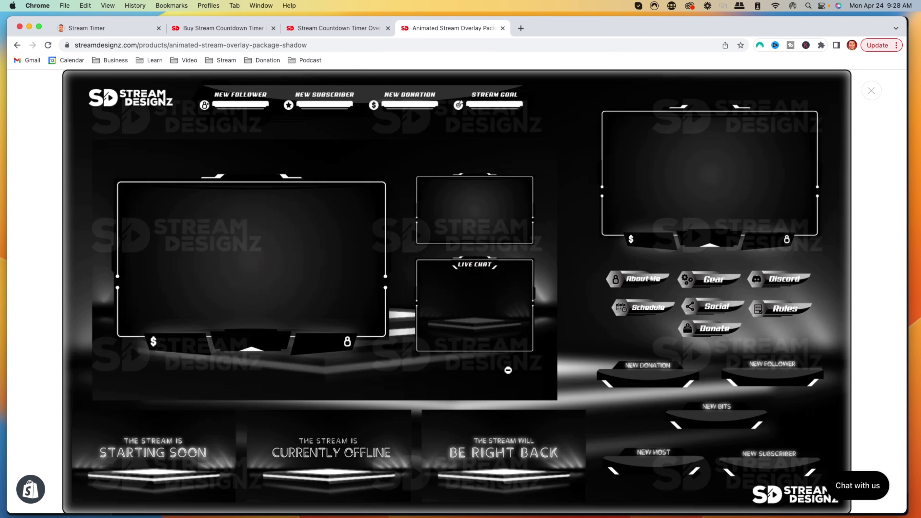